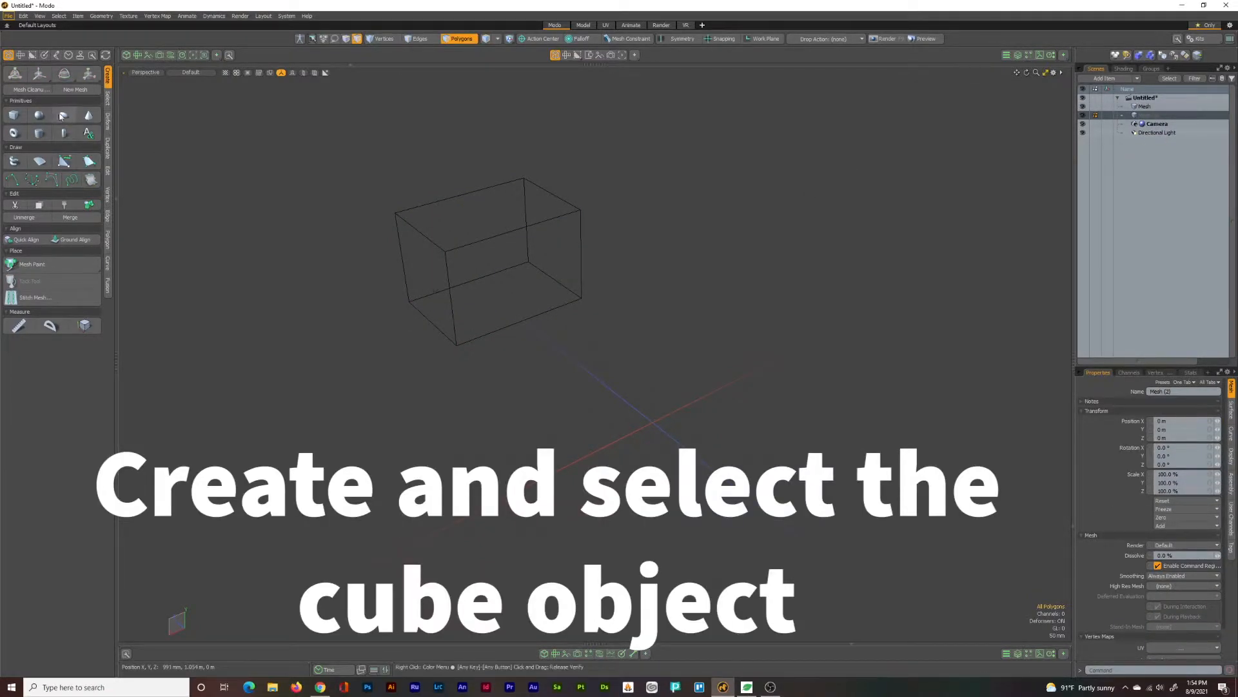
Create a cube primitive in the viewport near the origin, about 266 × 350 × 476 mm in X, Y and Z.
left_click(18, 121)
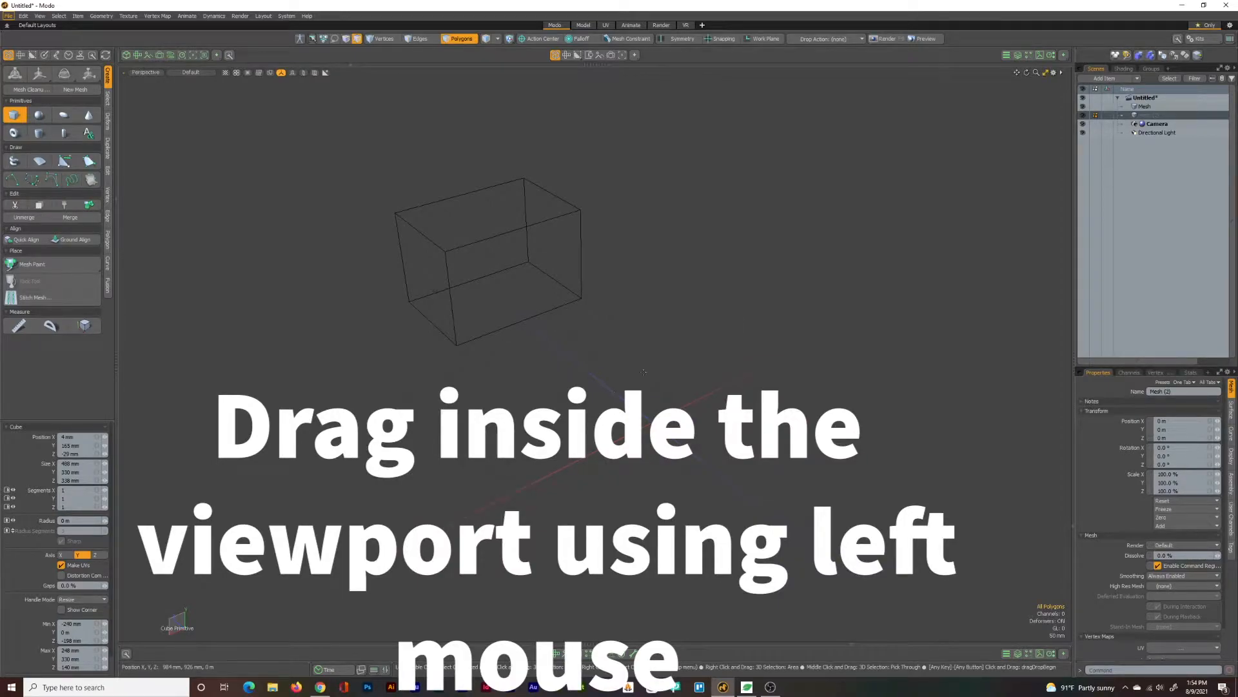
left_click_drag(638, 359, 798, 297)
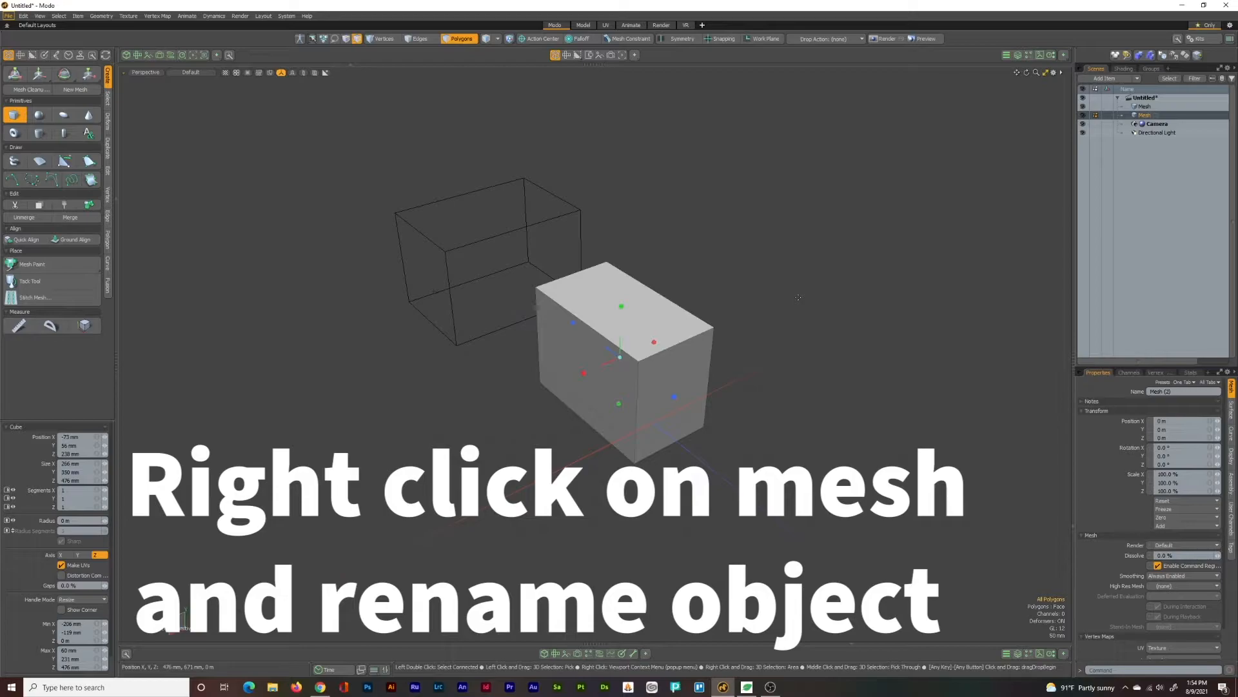
key("space")
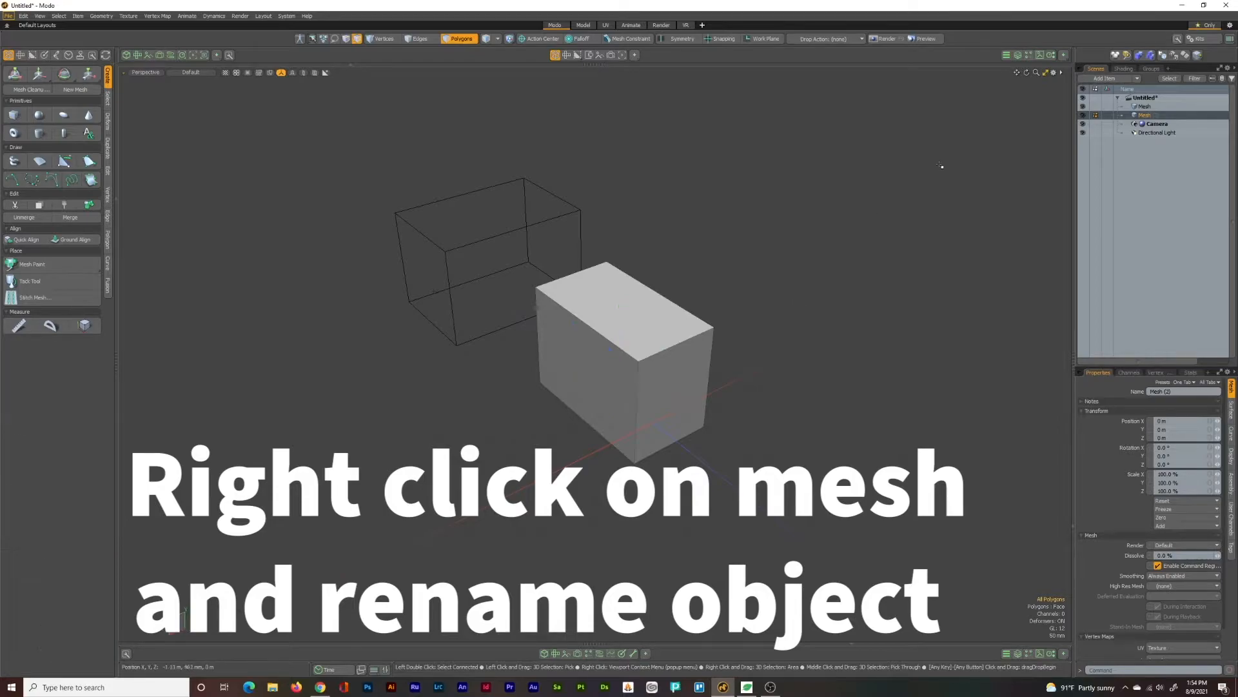
Rename the new cube's mesh item to cube1.
right_click(1150, 118)
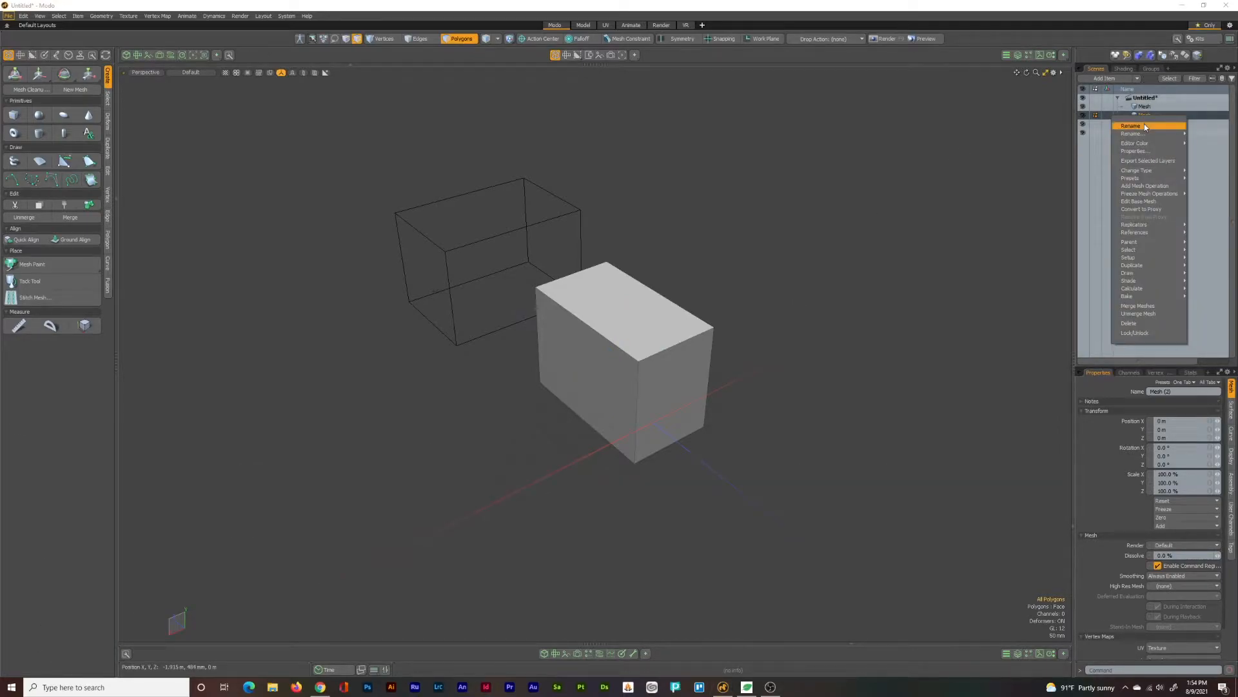
left_click(1144, 123)
key("BackSpace")
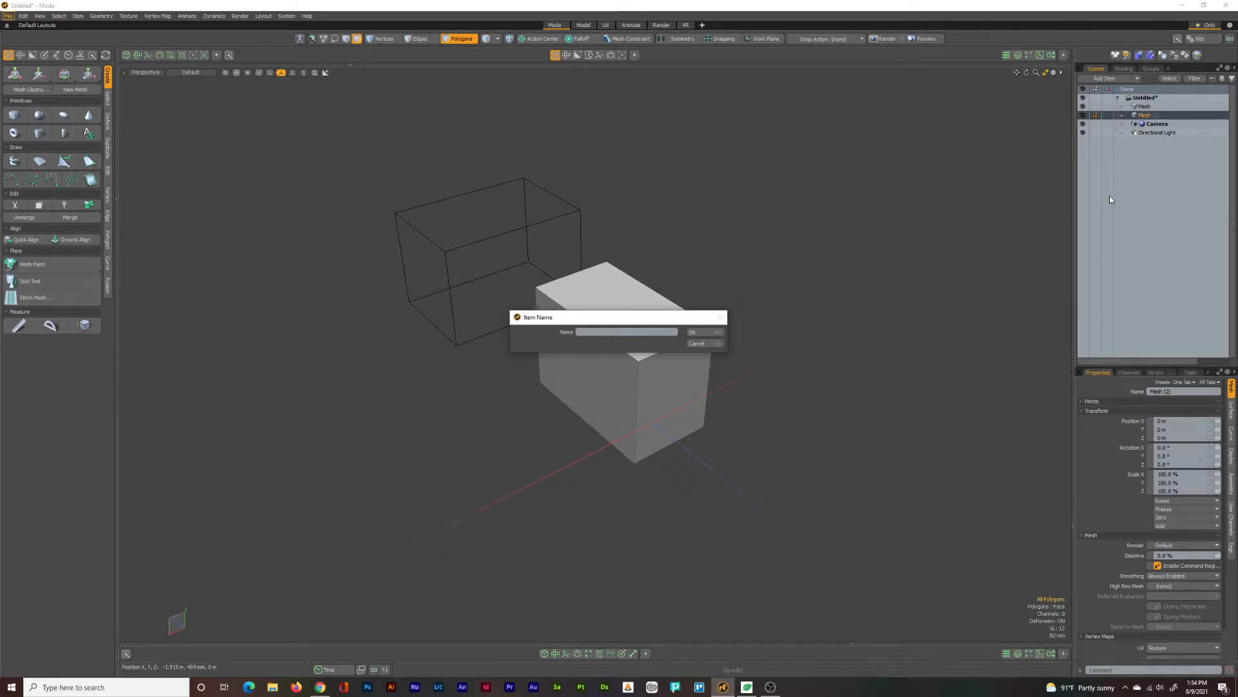
type("cube1")
key("Return")
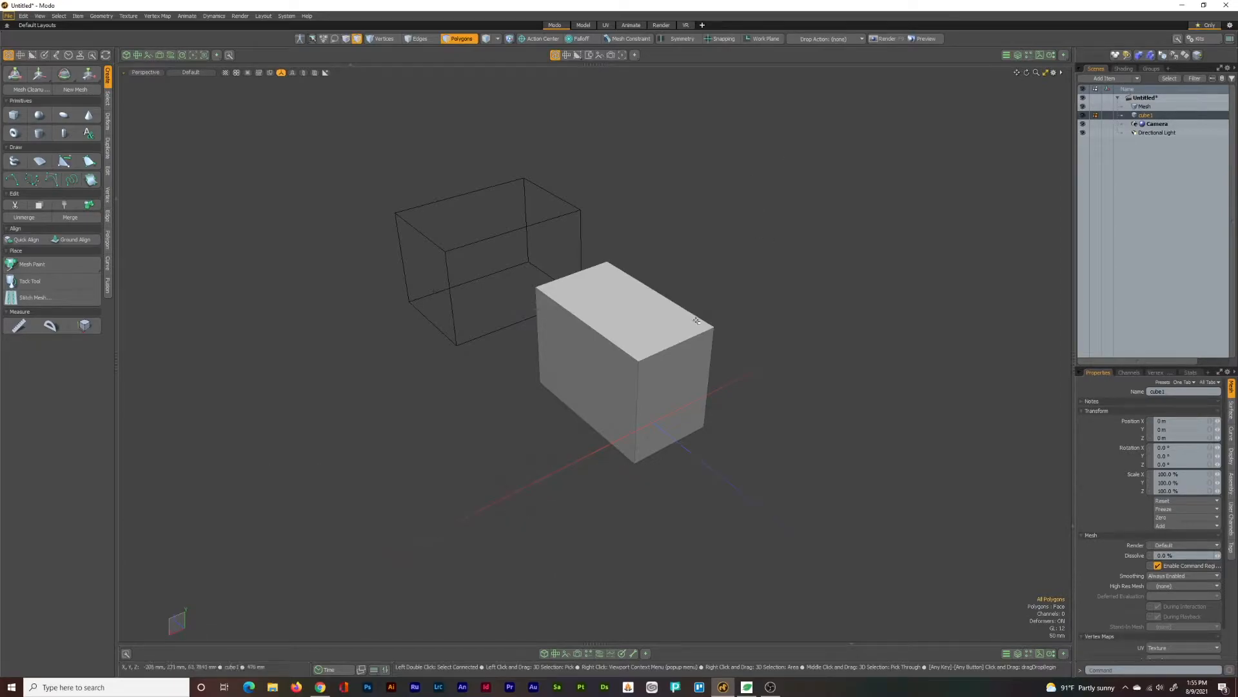
Assign a new material named redtwo with a bright red colour (1.0, 0.24, 0.24) to the cube's front end face.
left_click(692, 378)
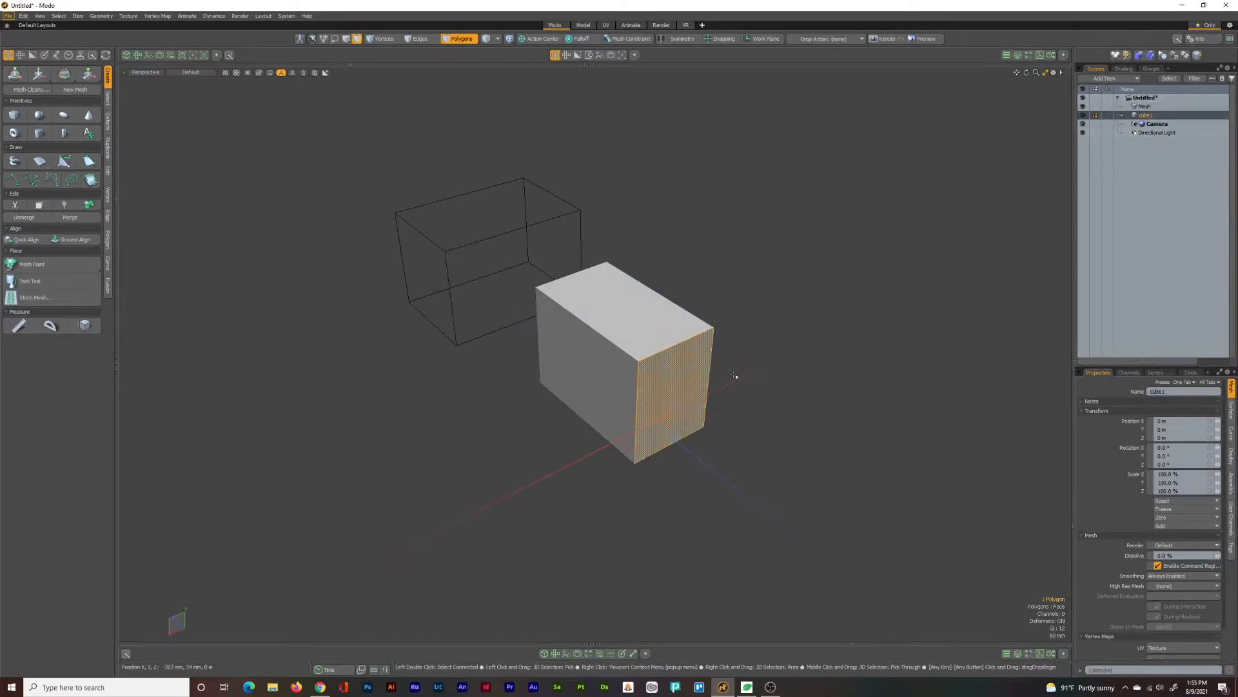
scroll(801, 355, "down", 2)
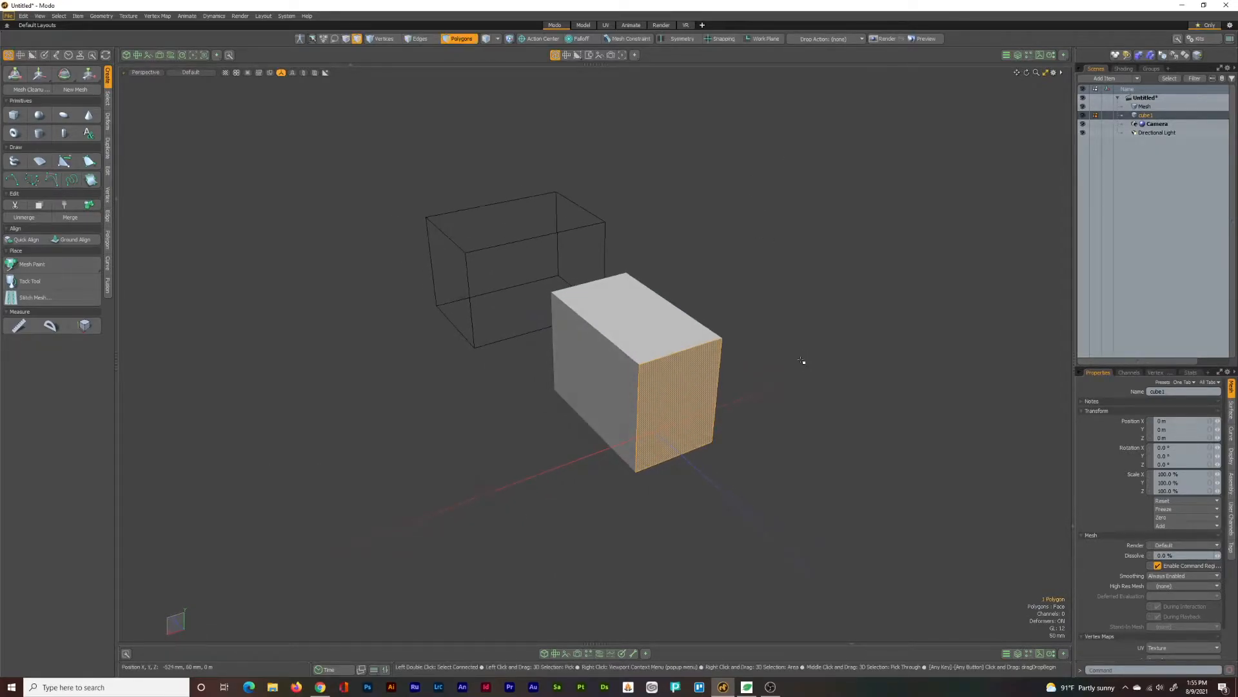
key("m")
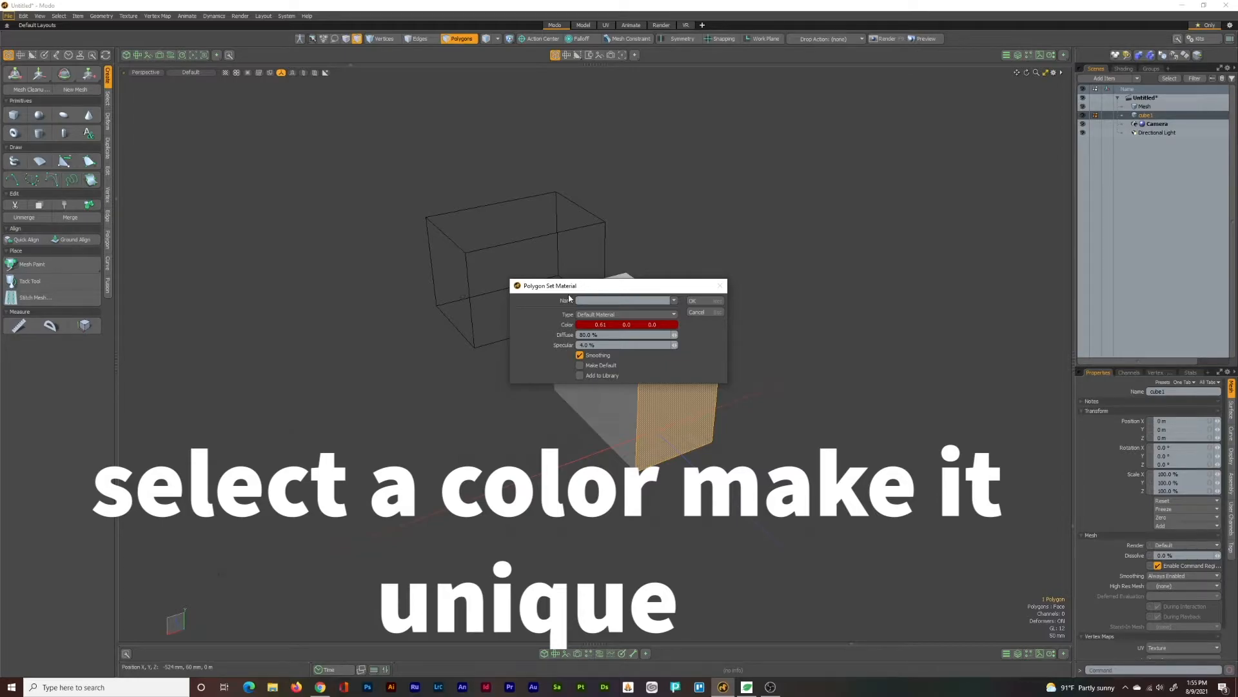
type("redtwo")
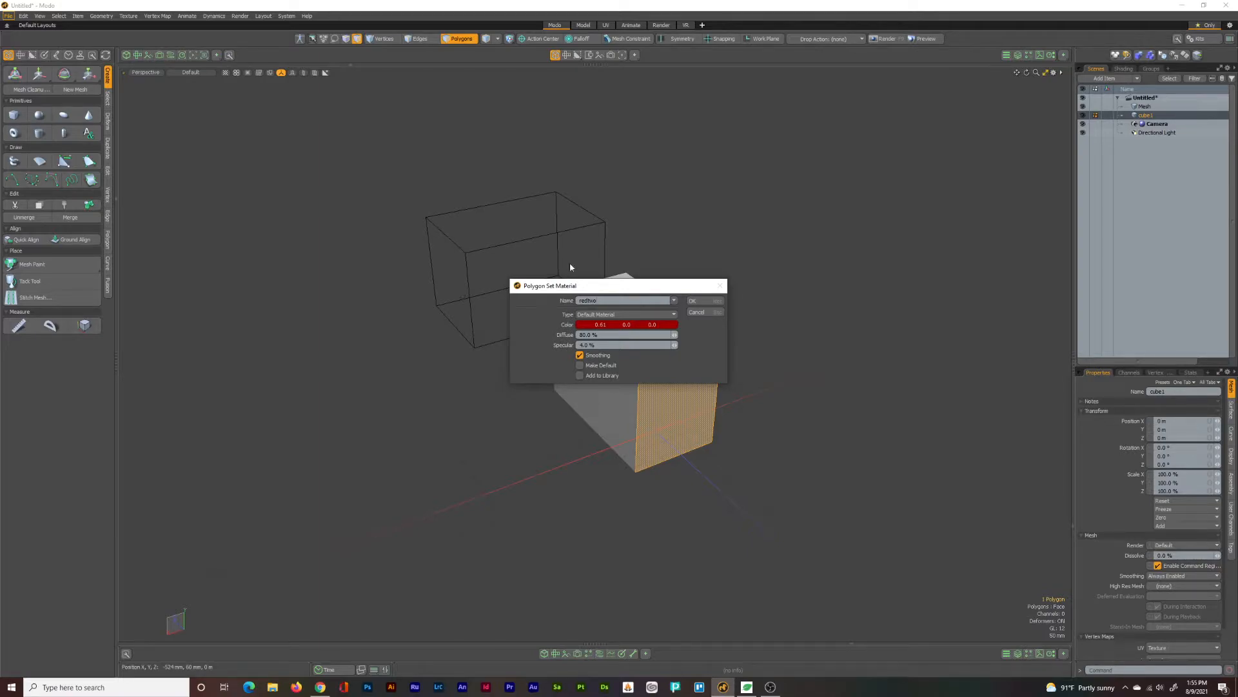
left_click(612, 326)
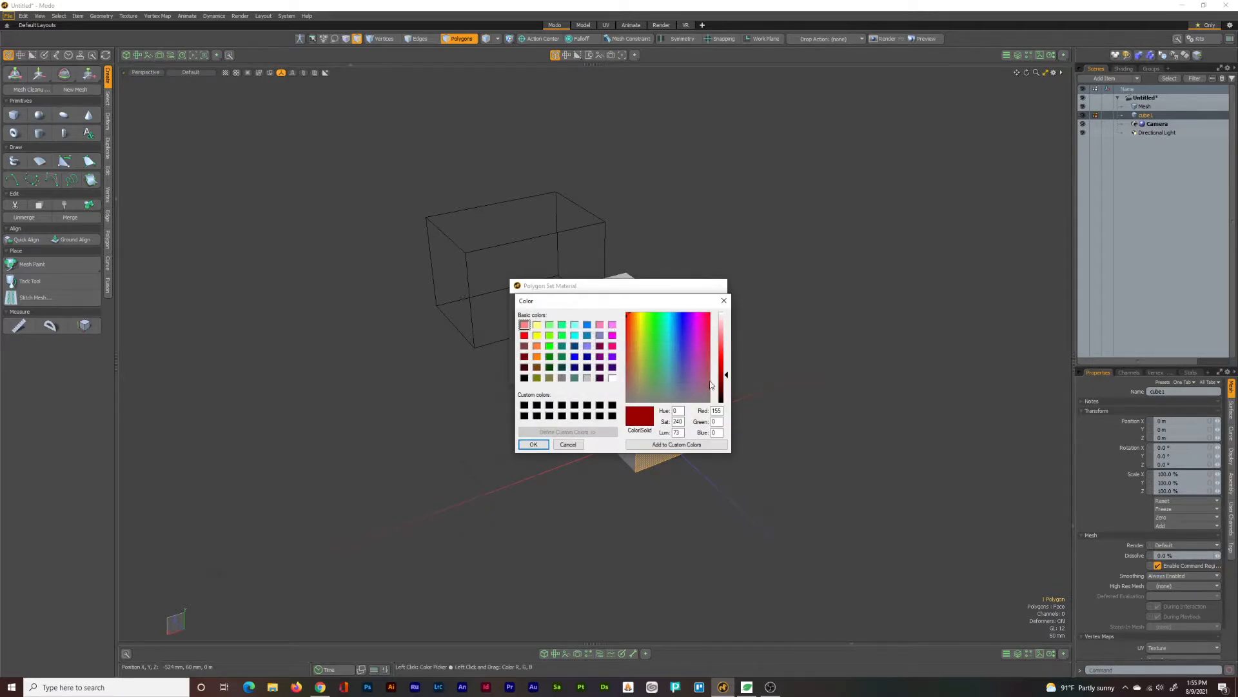
left_click_drag(727, 376, 727, 347)
left_click(533, 444)
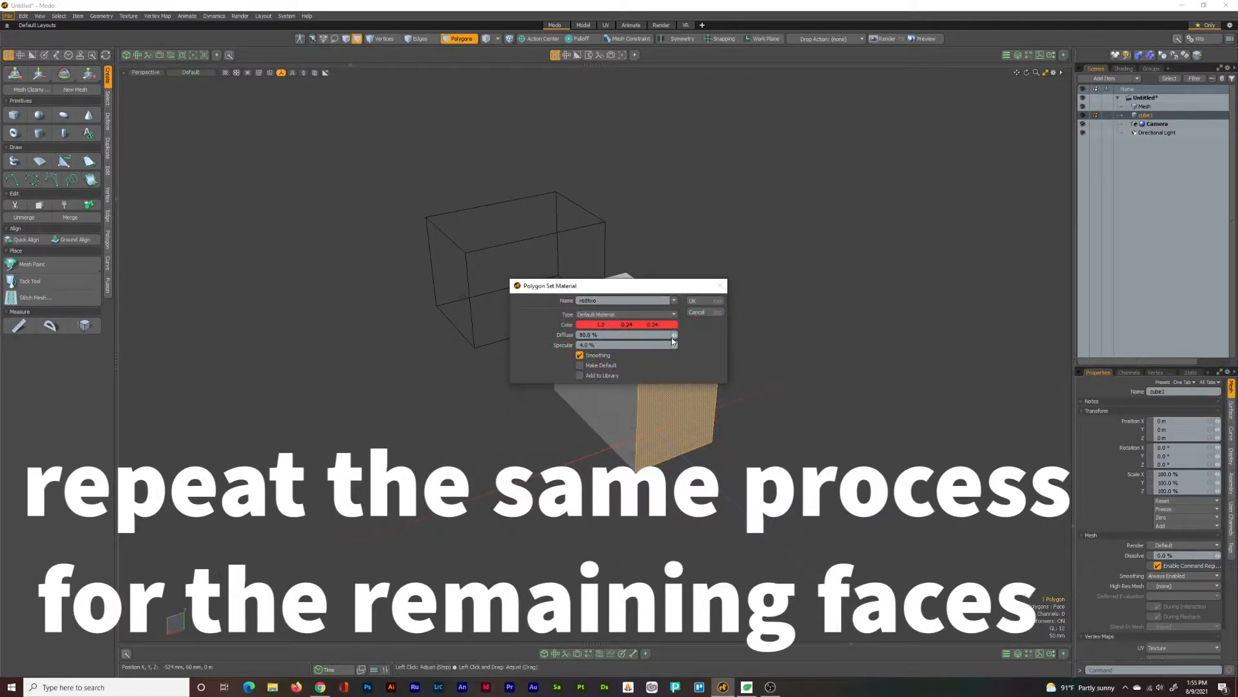
left_click(708, 301)
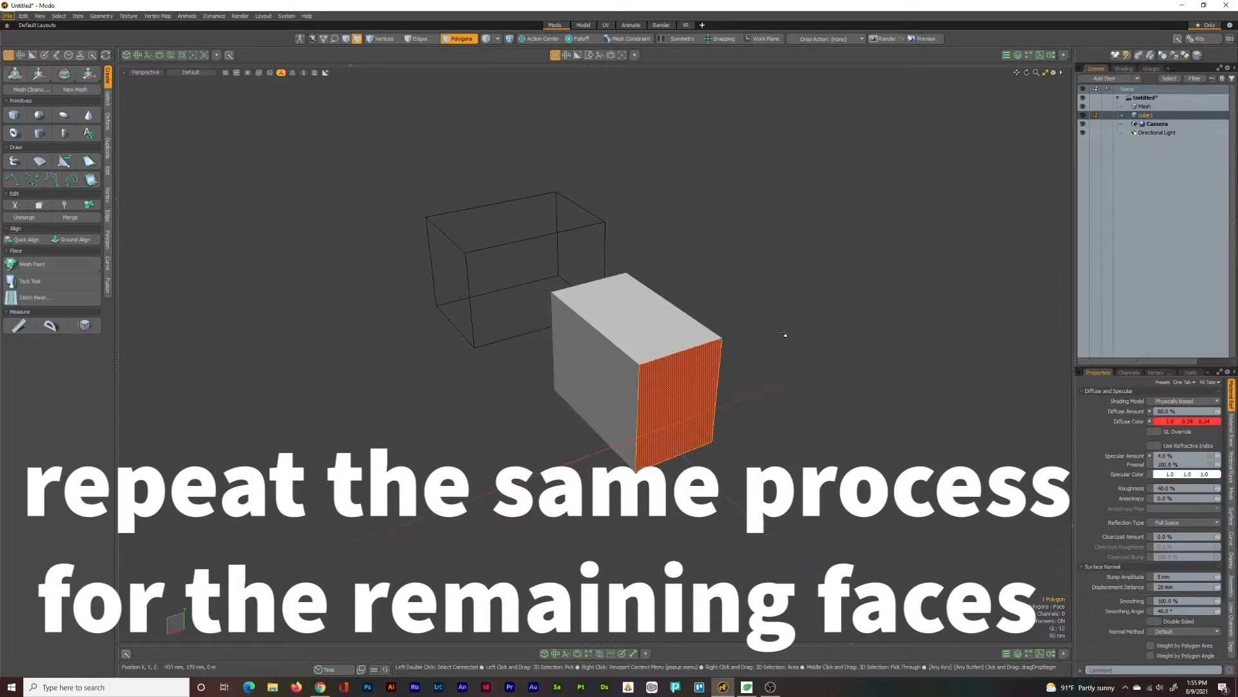
left_click(813, 339)
Assign a new material named bluetwo with a blue colour (0.28, 0.42, 0.96) to the cube's top face.
mouse_move(782, 362)
left_mouse_down("alt")
mouse_move(834, 321)
mouse_move(829, 280)
mouse_move(790, 333)
mouse_move(785, 376)
mouse_move(794, 350)
left_mouse_up("alt")
scroll(645, 334, "up", 3)
left_click(642, 329)
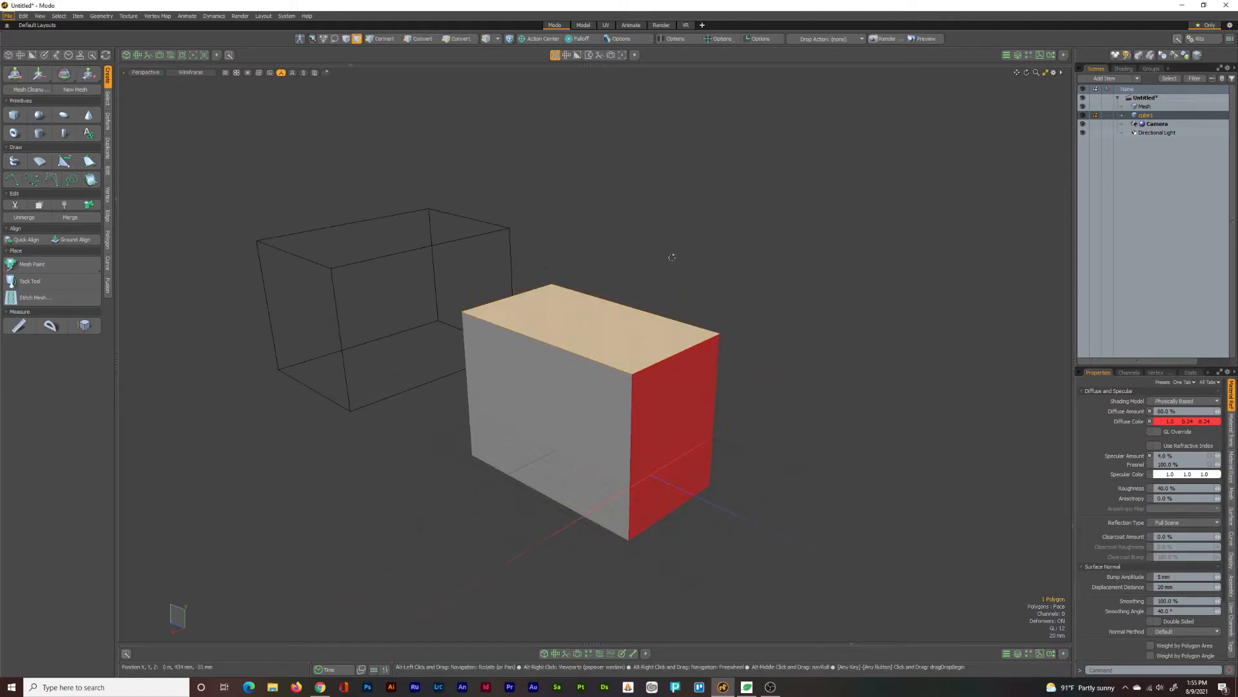
left_click_drag(671, 257, 675, 282, "alt")
key("m")
left_click(621, 300)
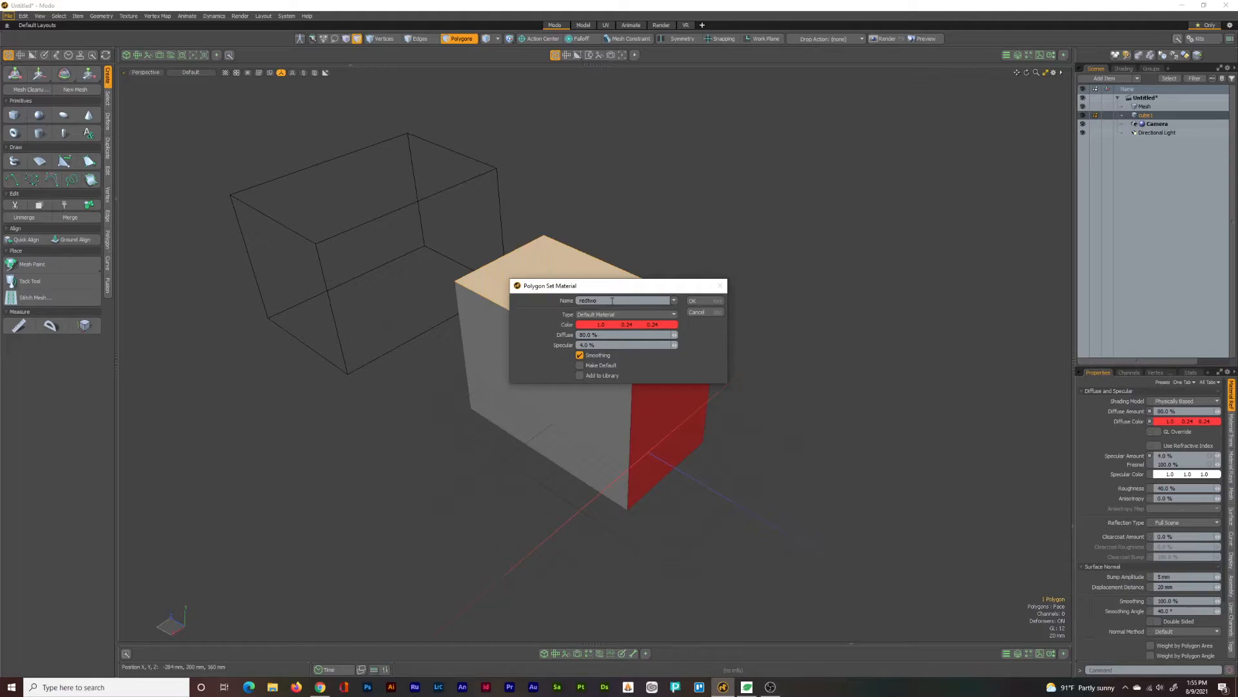
left_click_drag(598, 299, 501, 288)
key("BackSpace")
type("bluetwo")
left_click(610, 324)
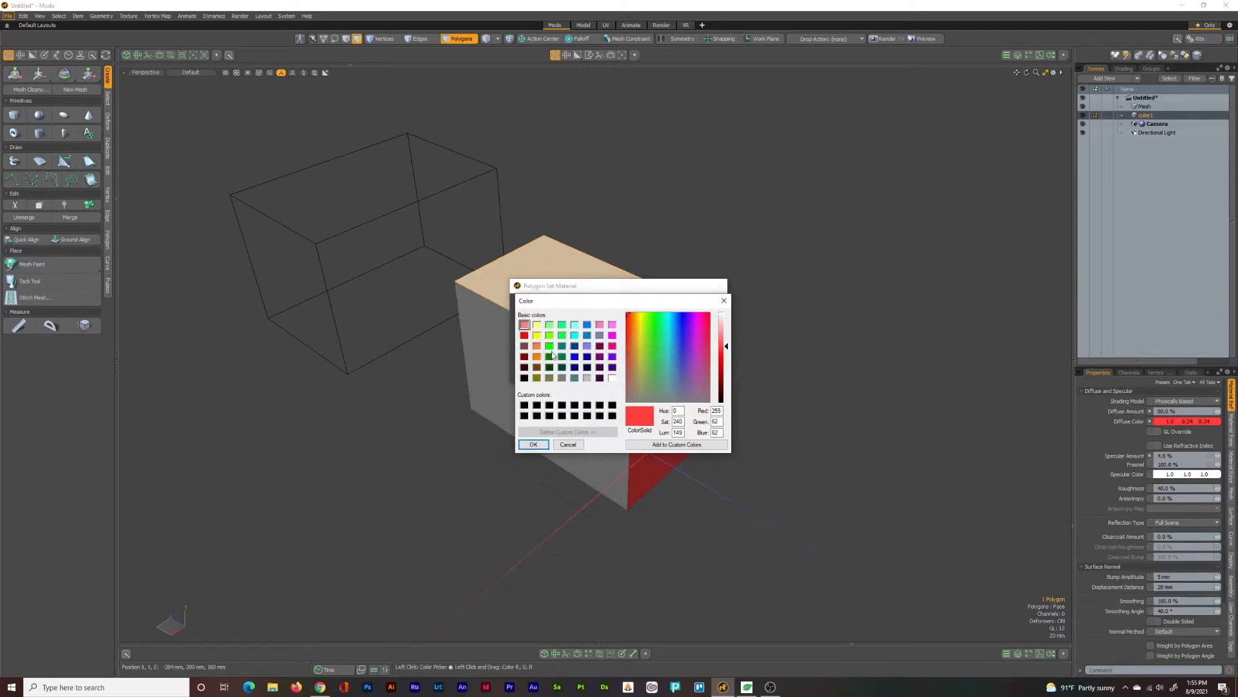
left_click(680, 322)
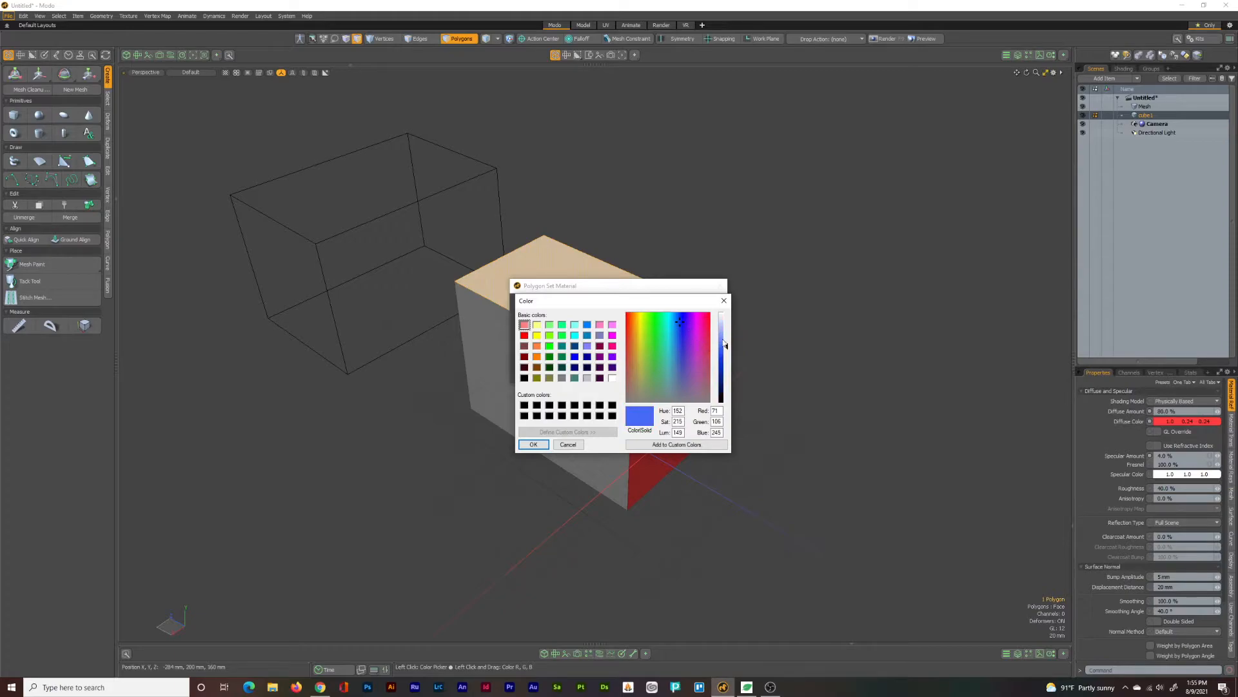
left_click(541, 445)
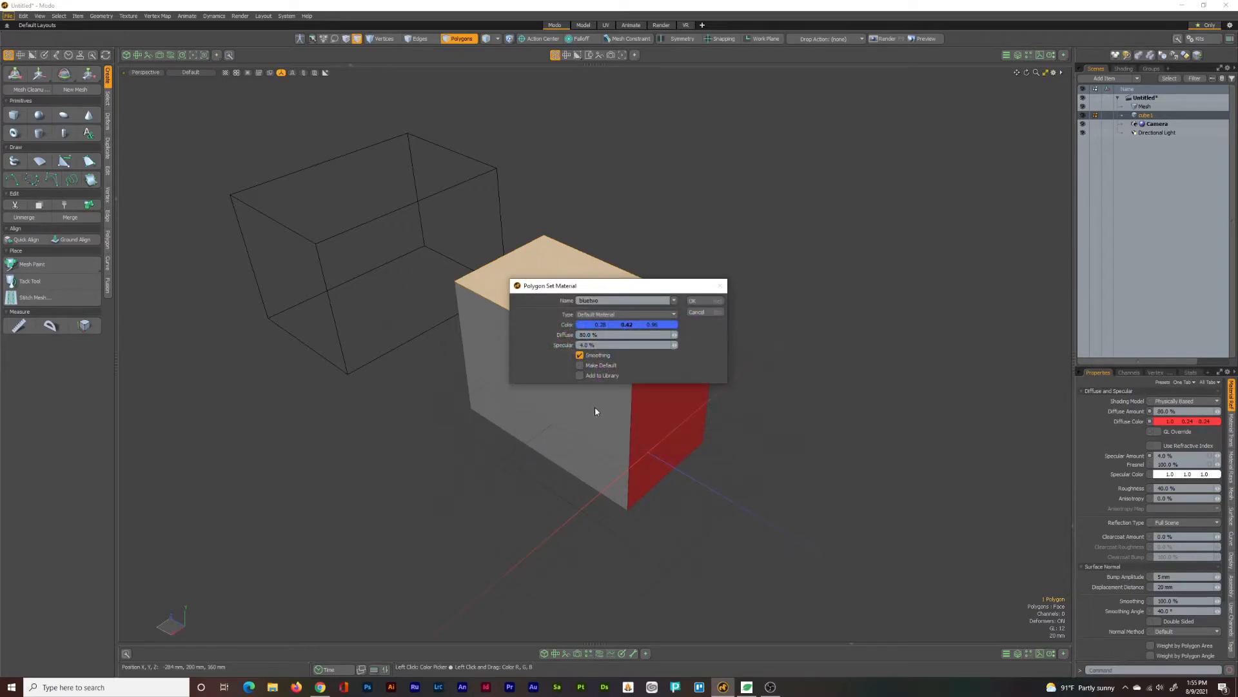
left_click(707, 302)
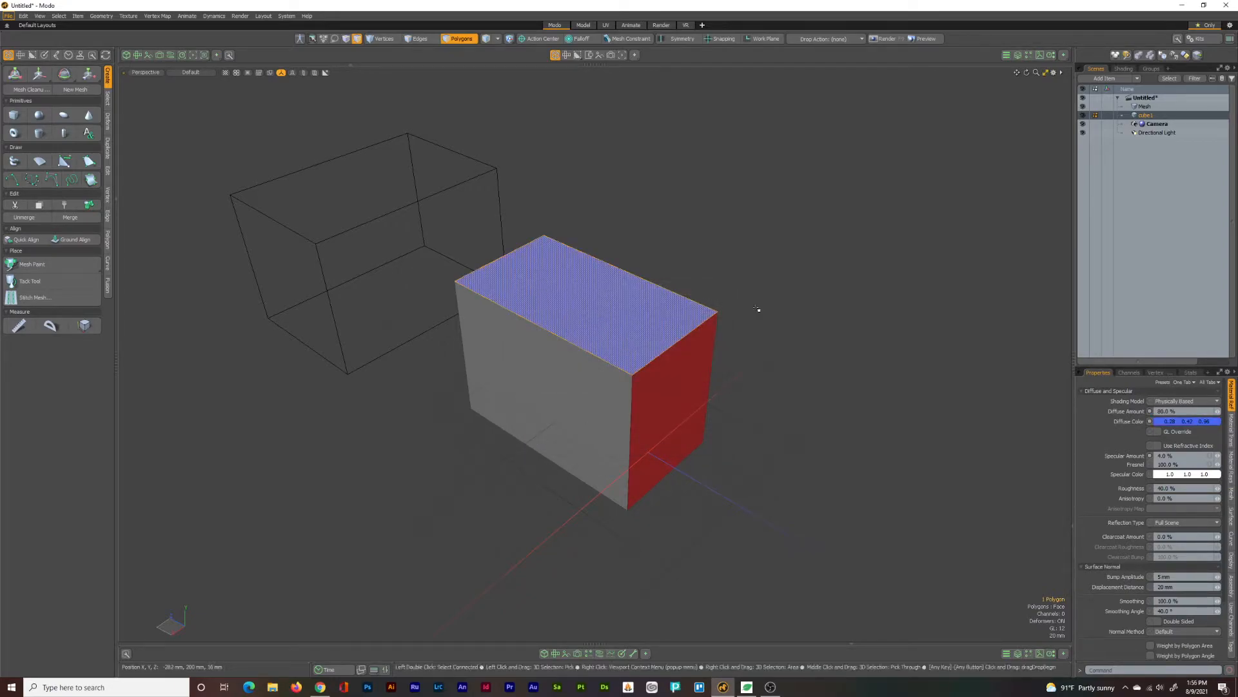
left_click(807, 315)
Assign a new material named greentwo with a dark green colour (0.08, 0.42, 0.03) to one long side face of the cube.
left_click_drag(802, 304, 580, 381, "alt")
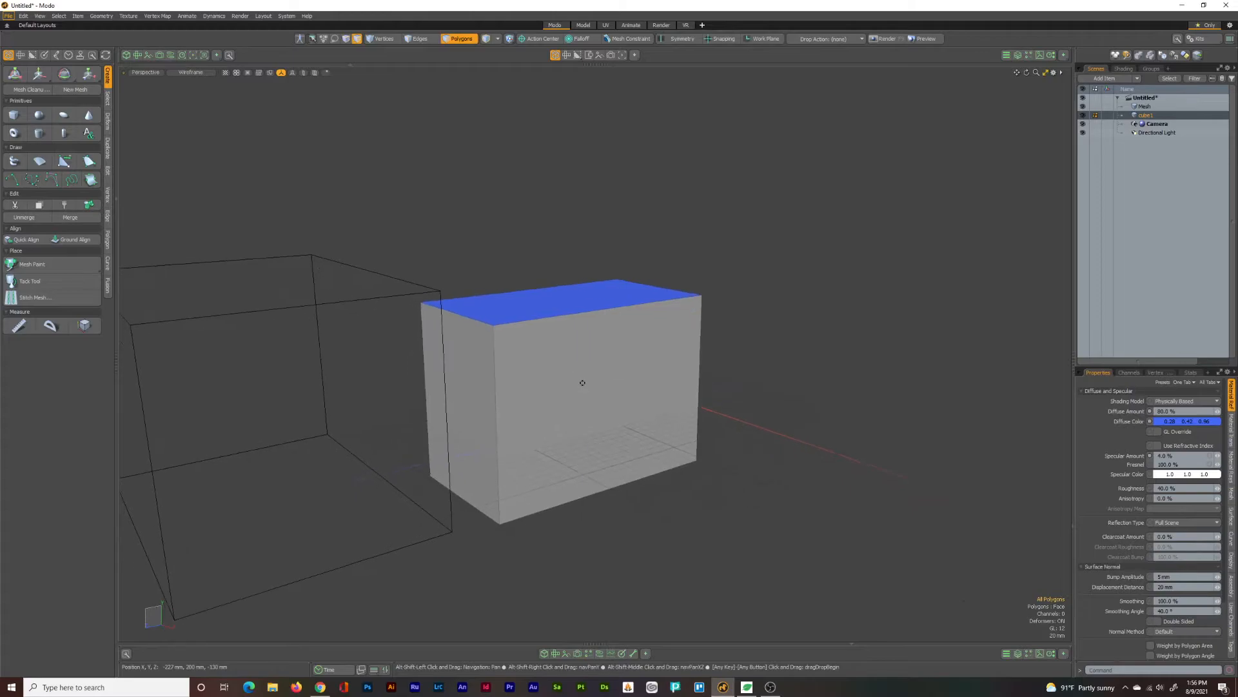
left_click(658, 382)
key("m")
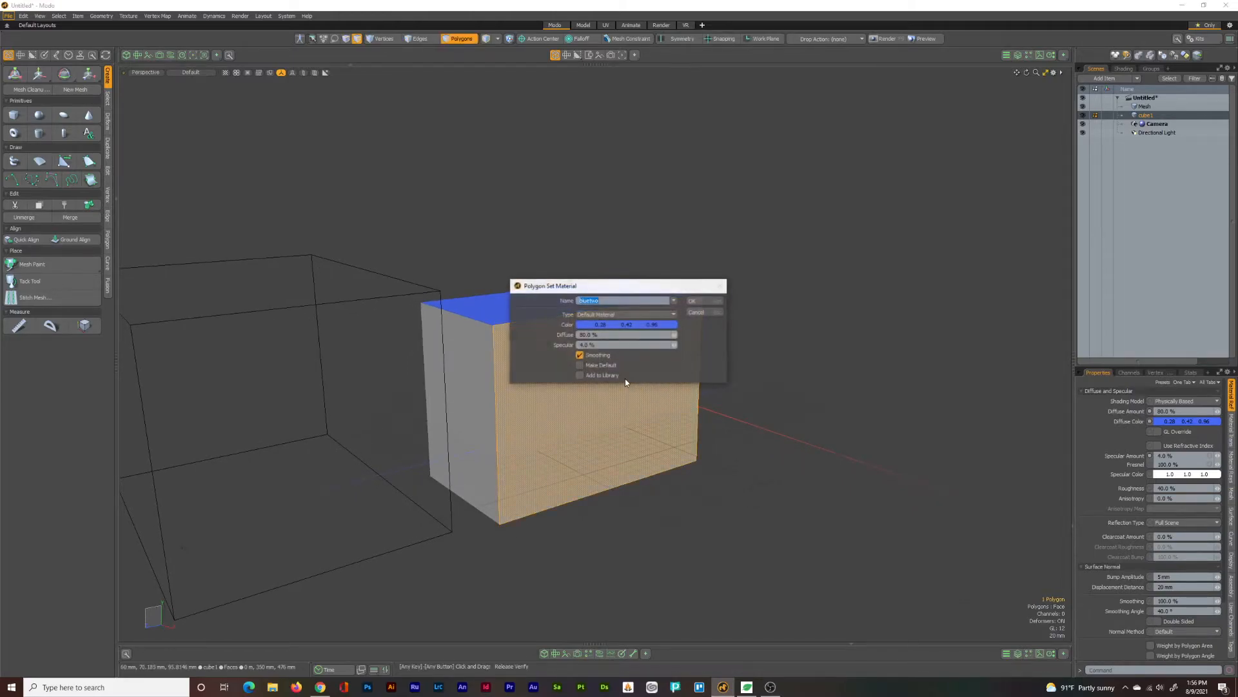
left_click(608, 325)
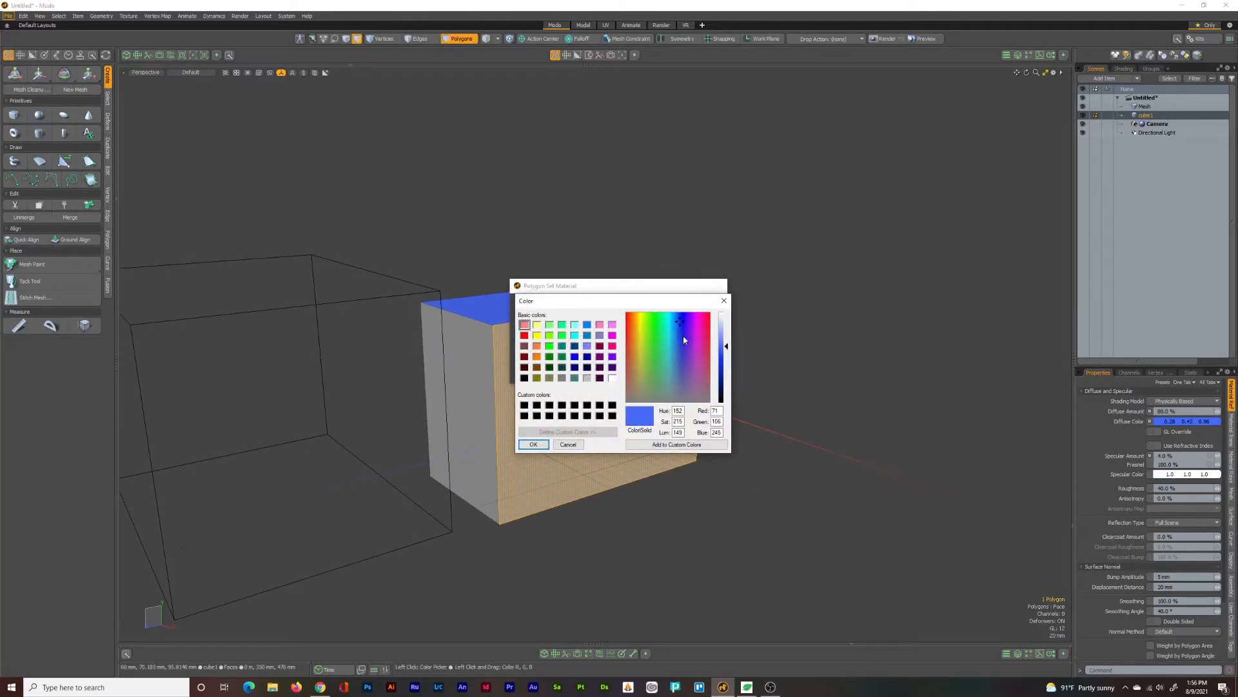
left_click(653, 318)
left_click_drag(716, 358, 719, 382)
left_click(539, 444)
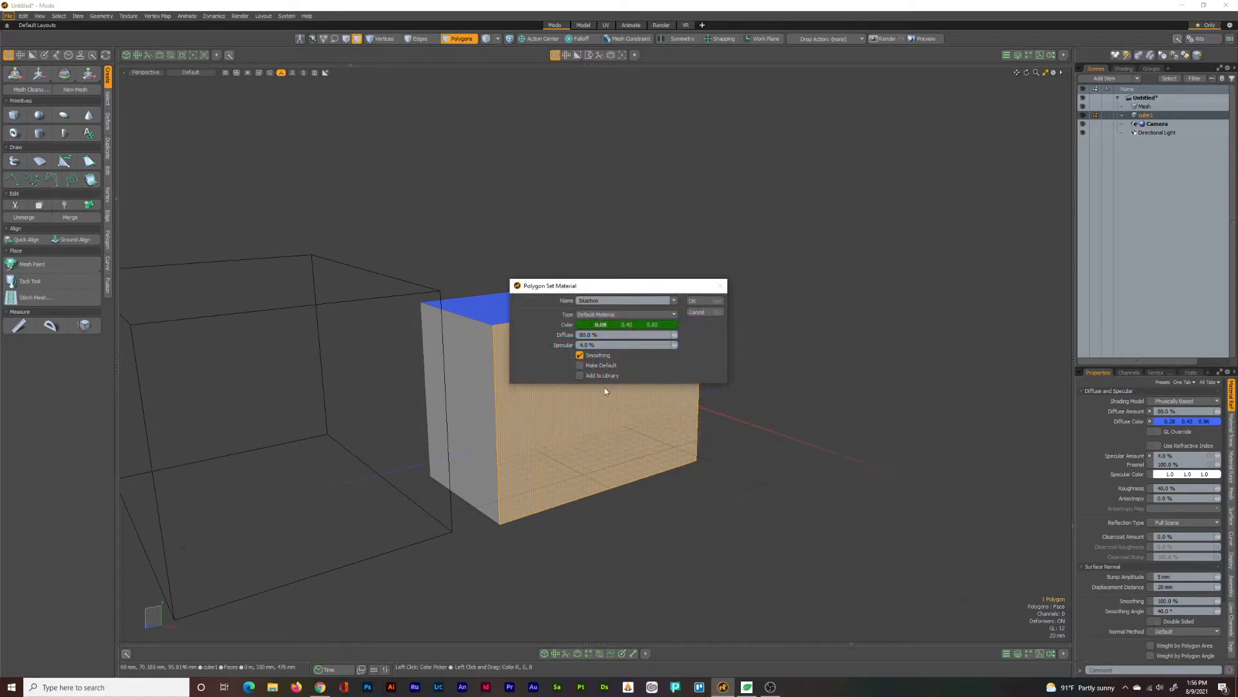
double_click(645, 299)
key("BackSpace")
type("greentwo")
key("Return")
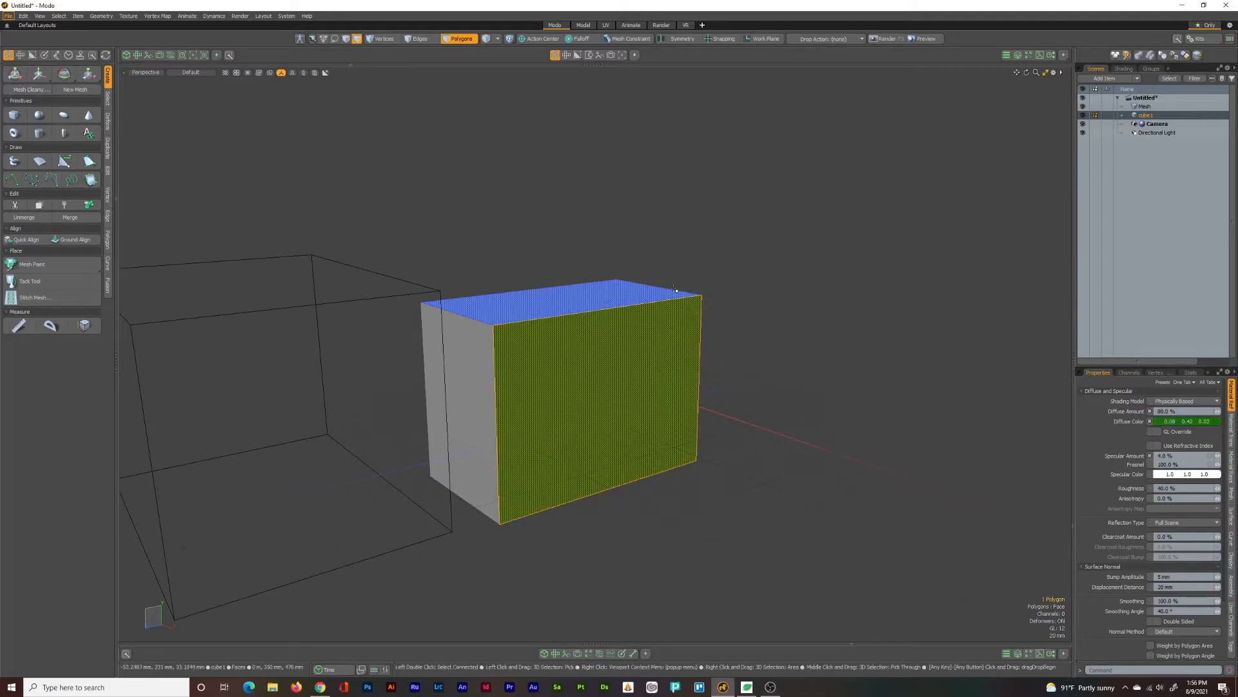
left_click(835, 352)
Assign a new material named yellowtwo with a yellow colour (1.0, 0.89, 0.28) to the long side face opposite the green one.
left_click_drag(818, 327, 501, 326, "alt")
left_click(677, 479)
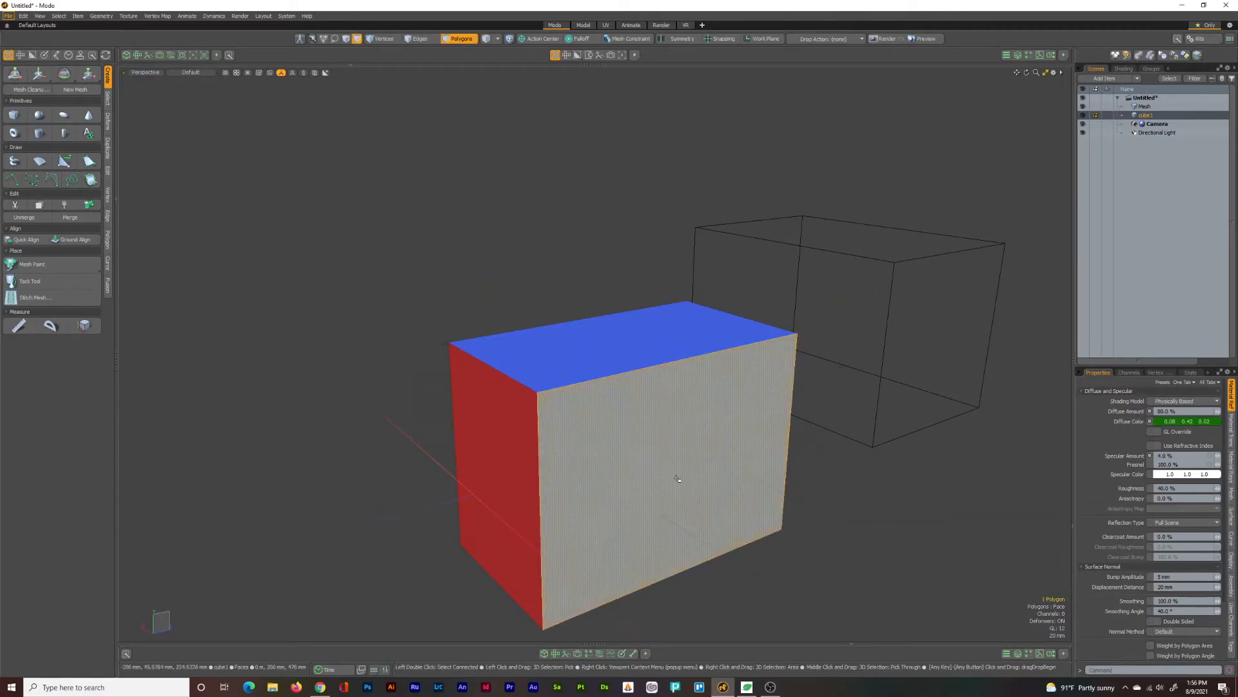
key("m")
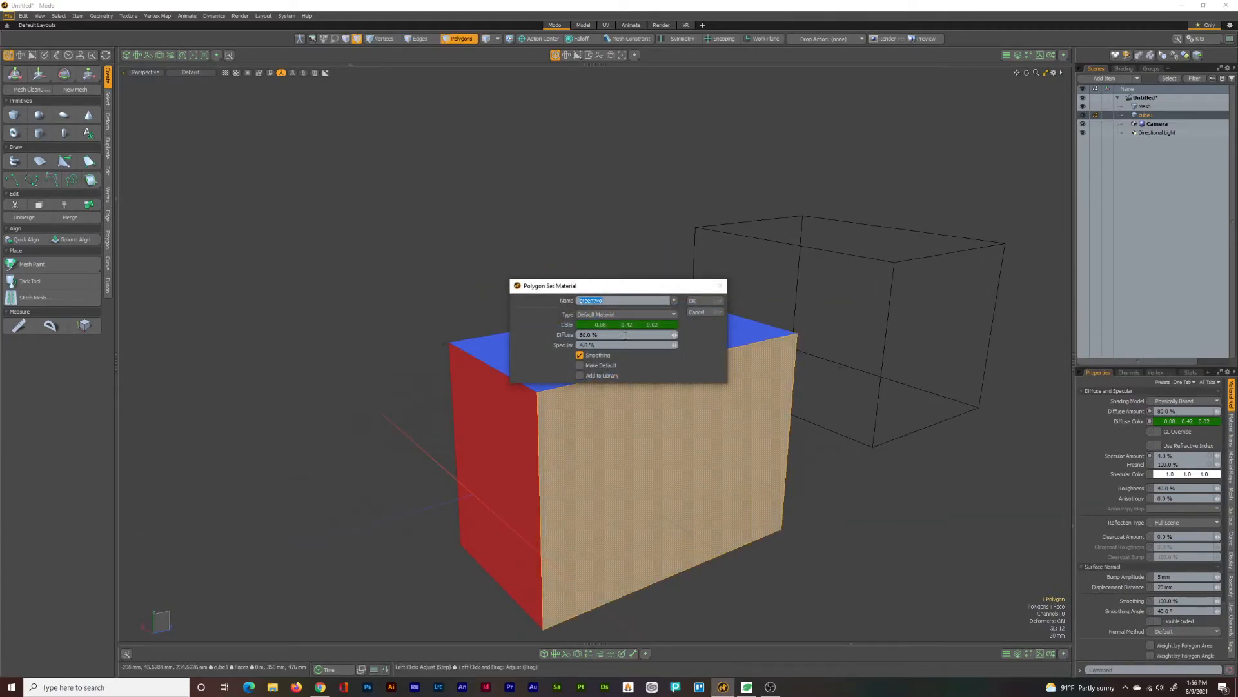
left_click(621, 331)
left_click(640, 317)
left_click(721, 345)
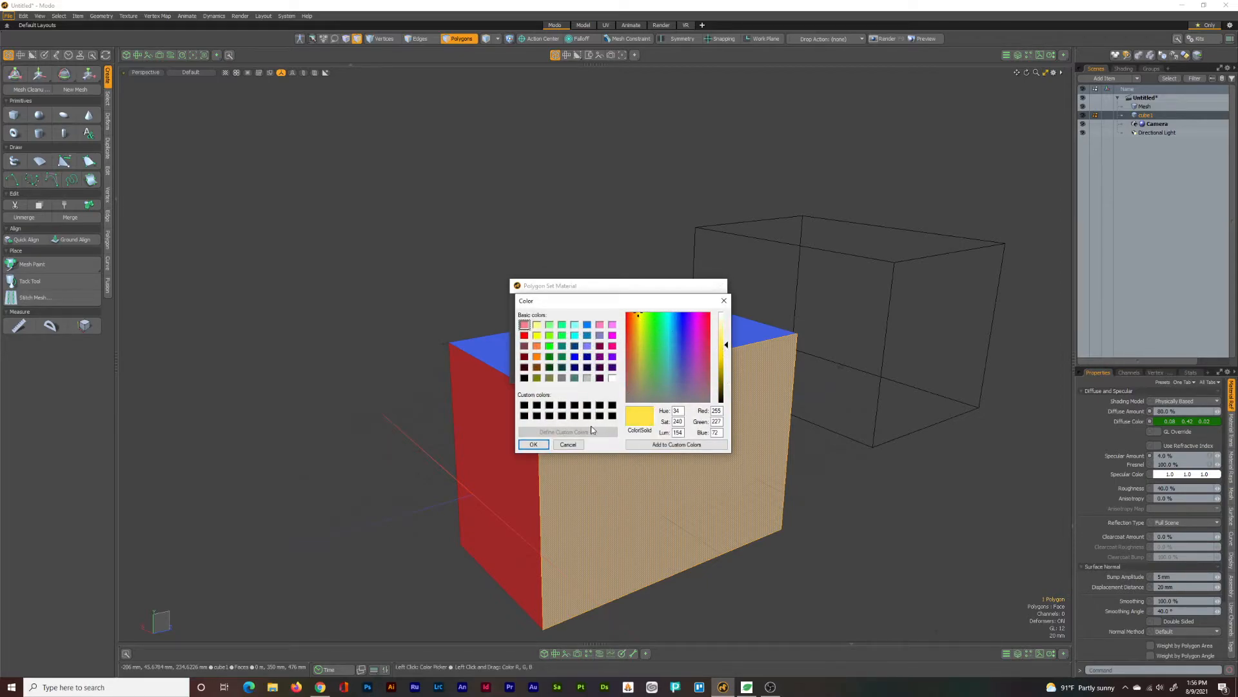
left_click(534, 444)
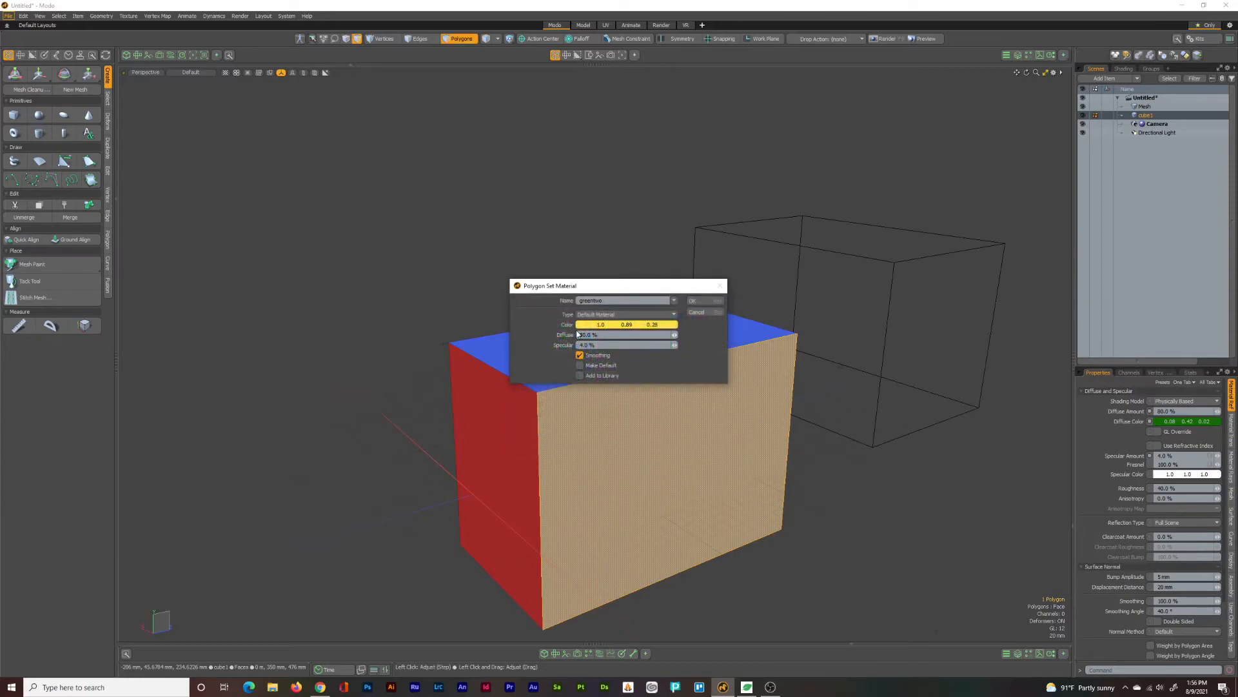
double_click(610, 300)
key("BackSpace")
left_click(717, 298)
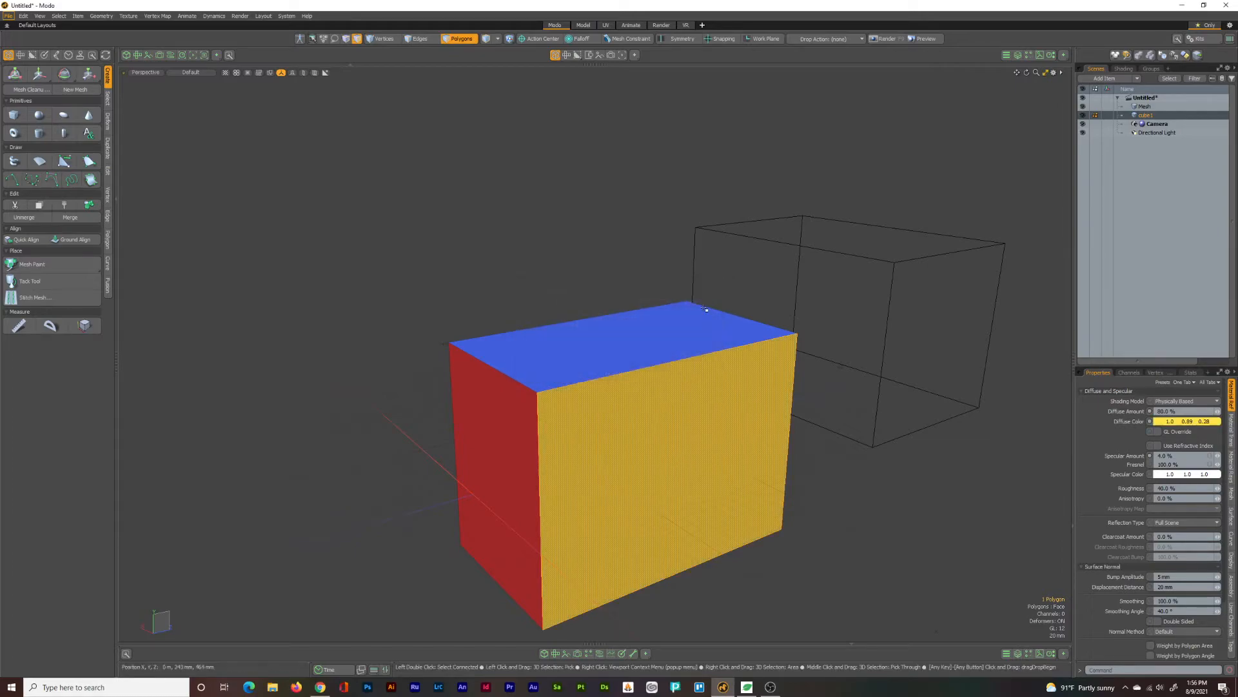
left_click(847, 478)
Assign the existing greentwo material to the cube's end face opposite the red one.
left_click_drag(830, 502, 614, 389, "alt")
left_click(614, 392)
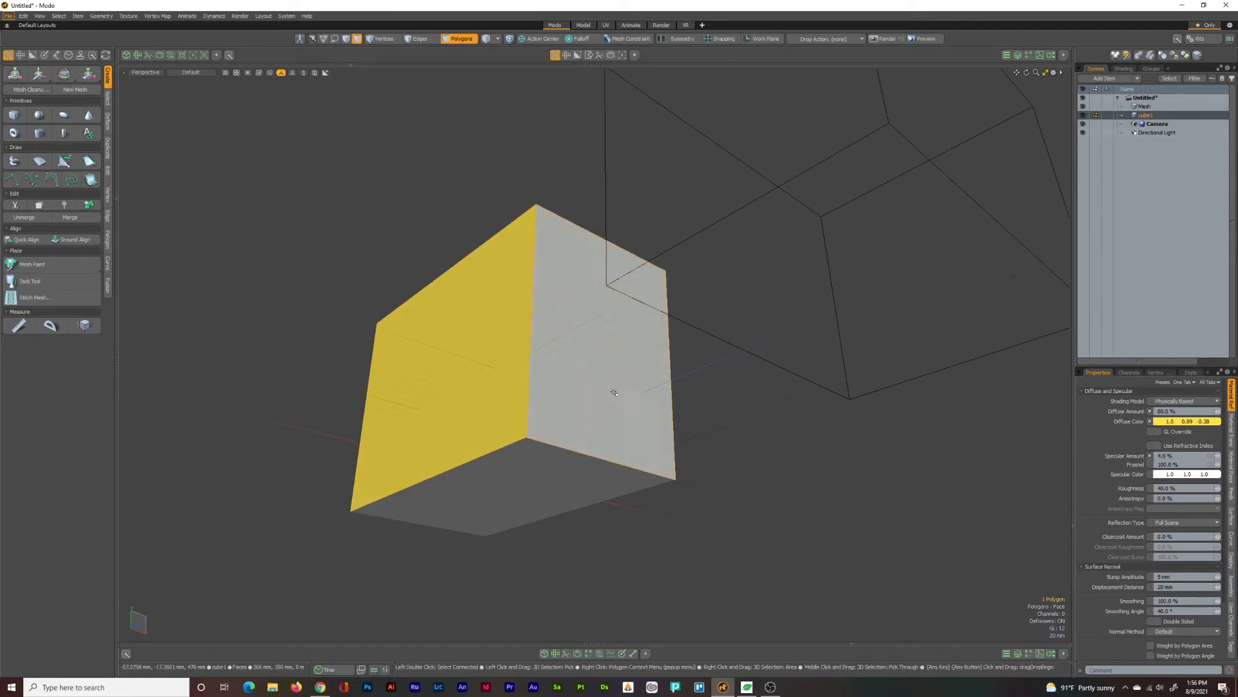
key("m")
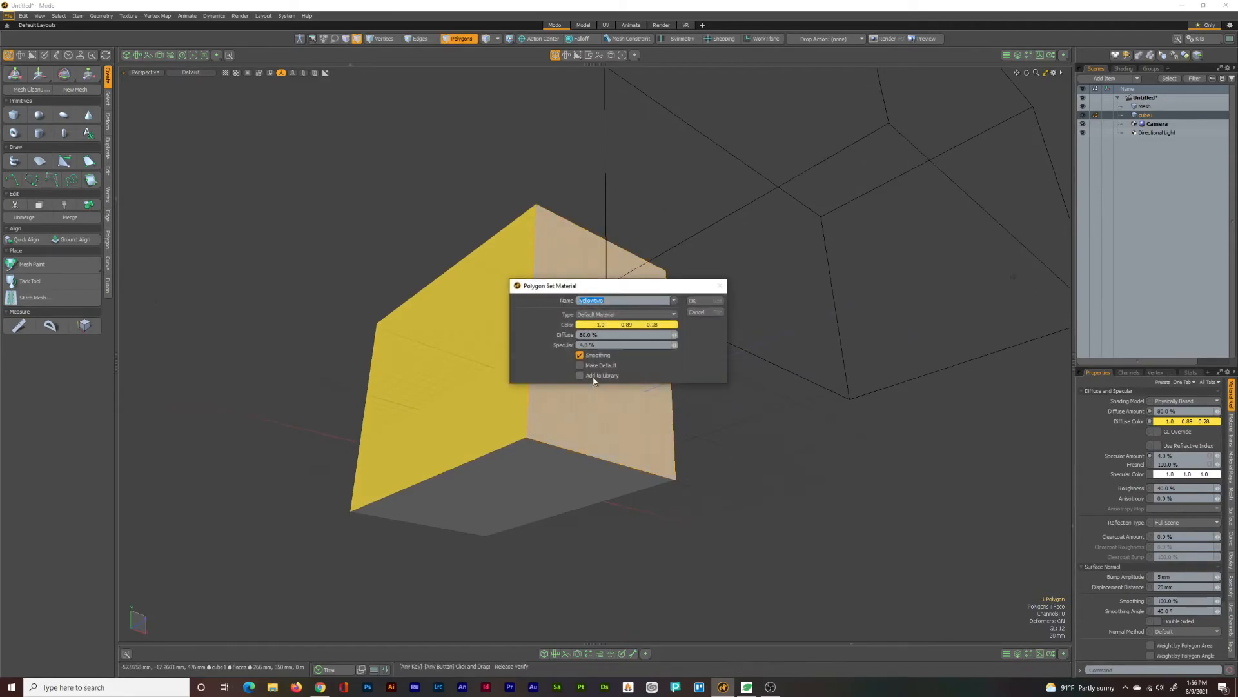
left_click(674, 301)
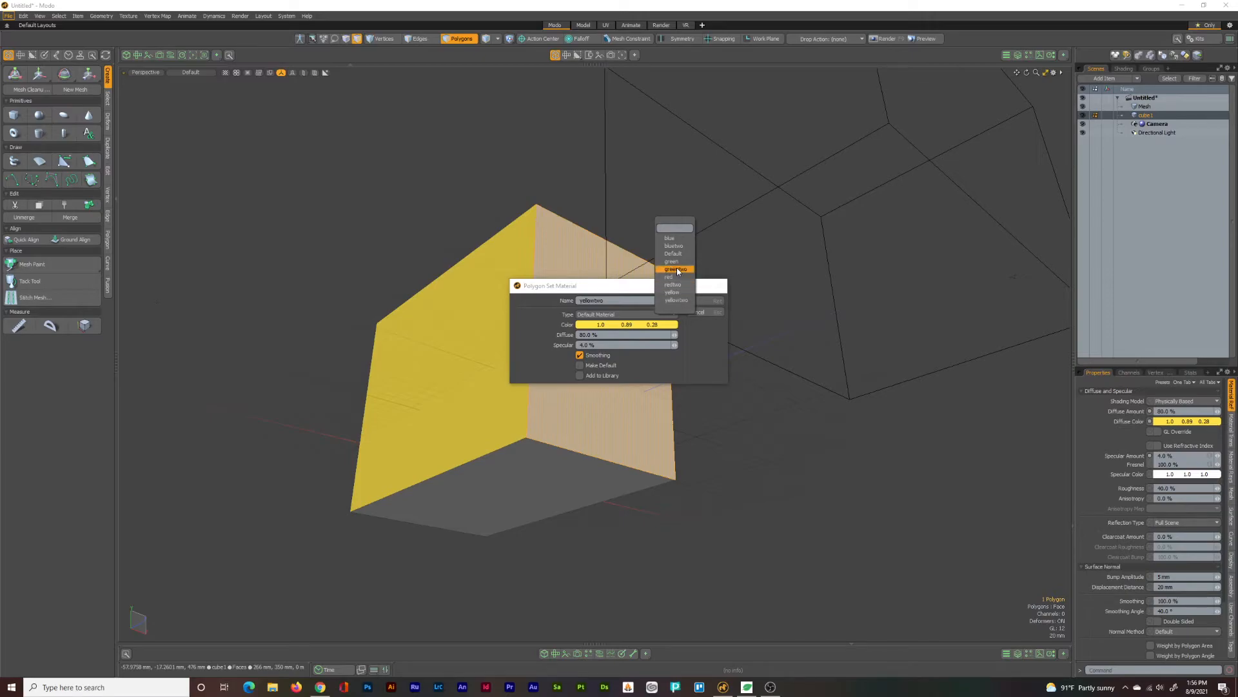
left_click(675, 269)
left_click(703, 303)
Assign the existing Default material to the cube's bottom face and clear the selection.
left_click(584, 495)
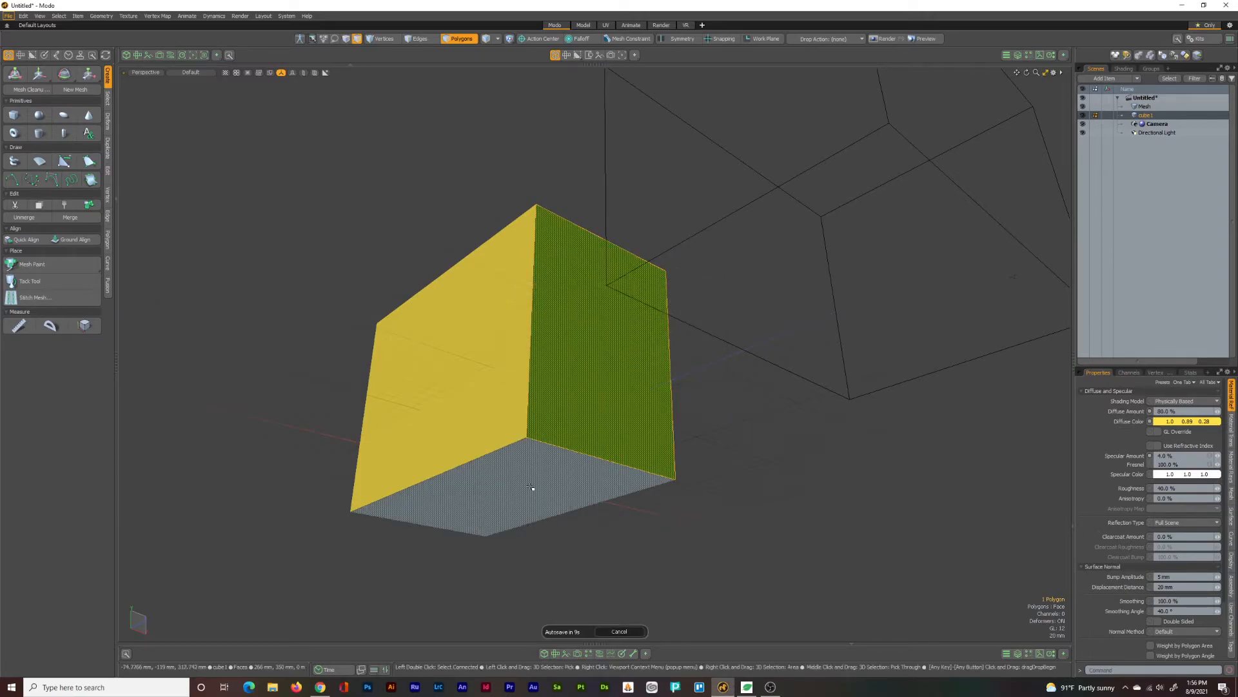
key("m")
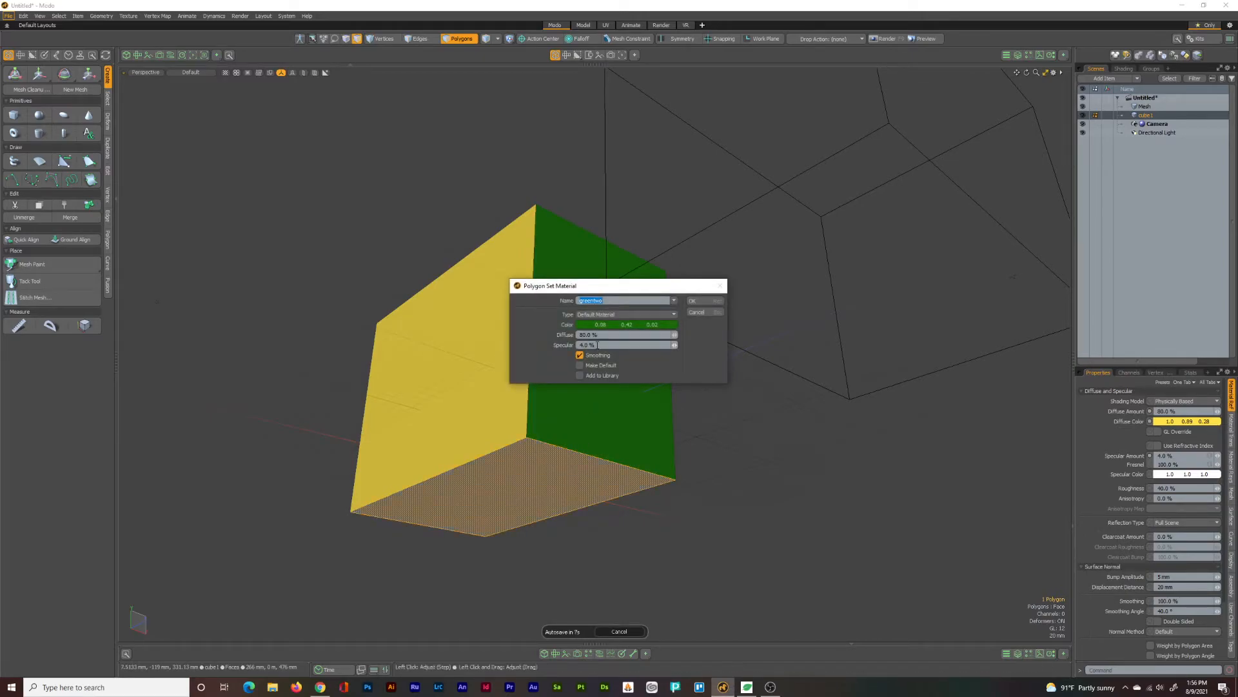
left_click(672, 302)
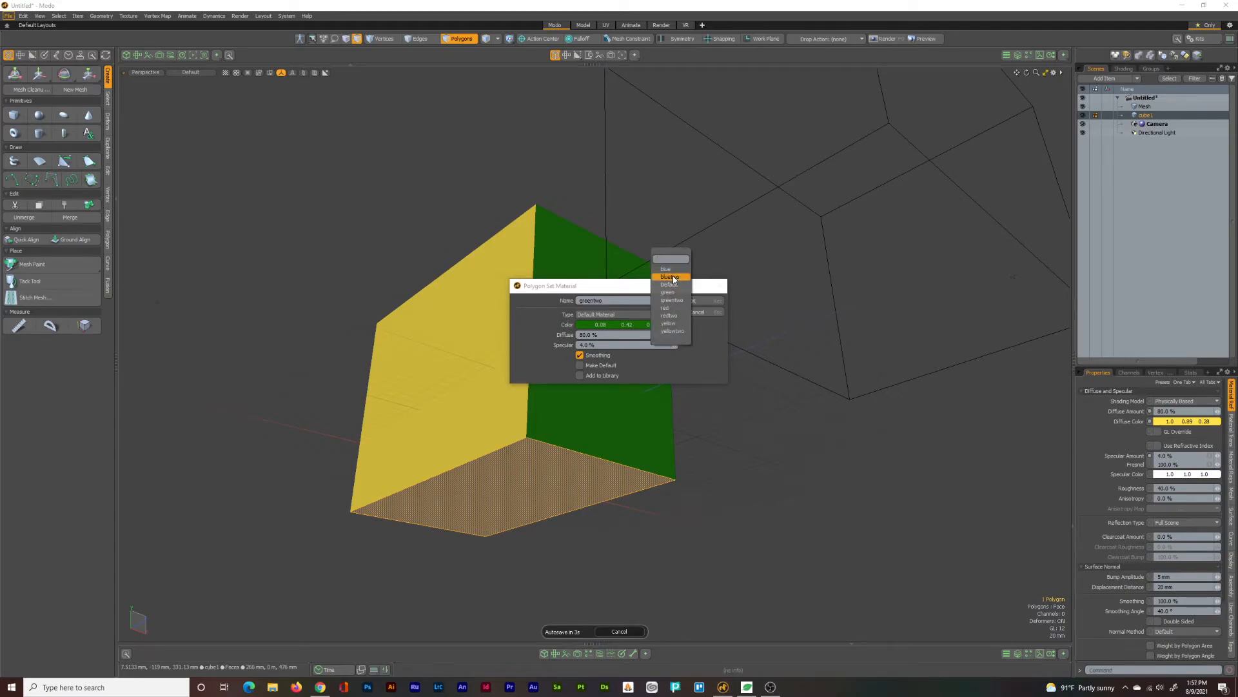
left_click(671, 285)
left_click(704, 297)
left_click(702, 582)
Examine the material types offered for the green long side face, such as Unreal and Unity, without assigning a new material.
left_click_drag(602, 517, 828, 514, "alt")
scroll(741, 444, "up", 3)
scroll(741, 444, "down", 3)
left_click_drag(742, 444, 759, 509, "alt")
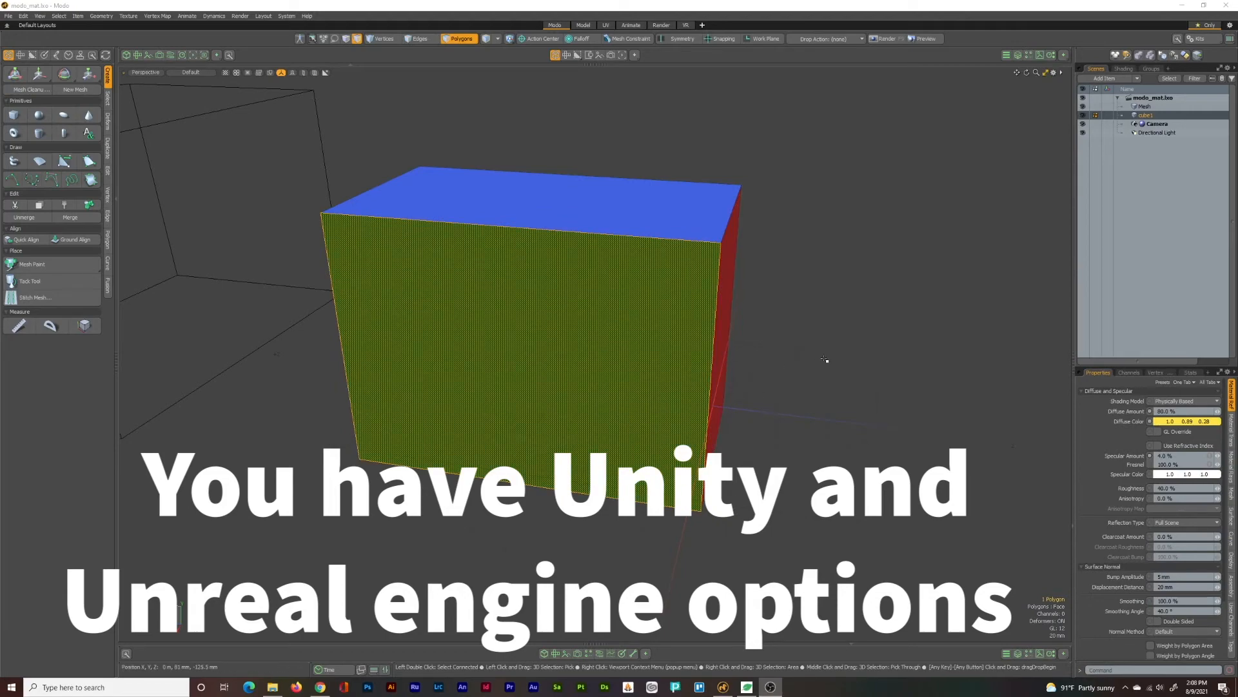
left_click_drag(811, 349, 788, 362, "alt")
key("m")
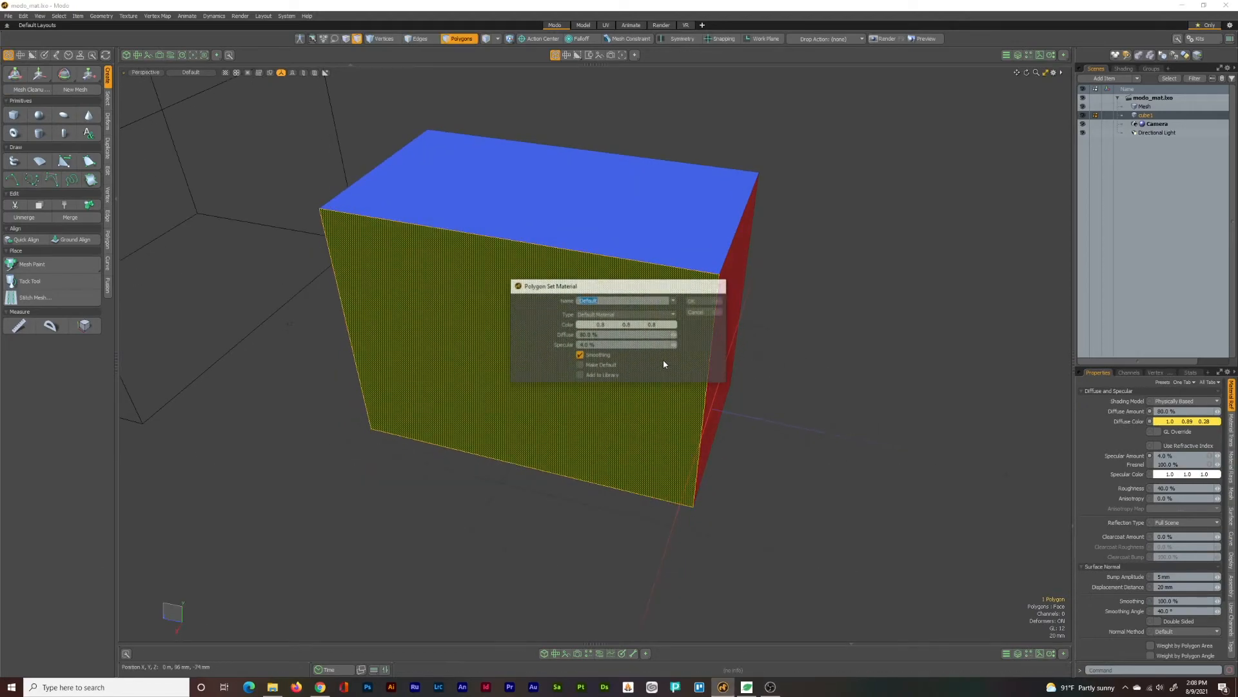
left_click(664, 313)
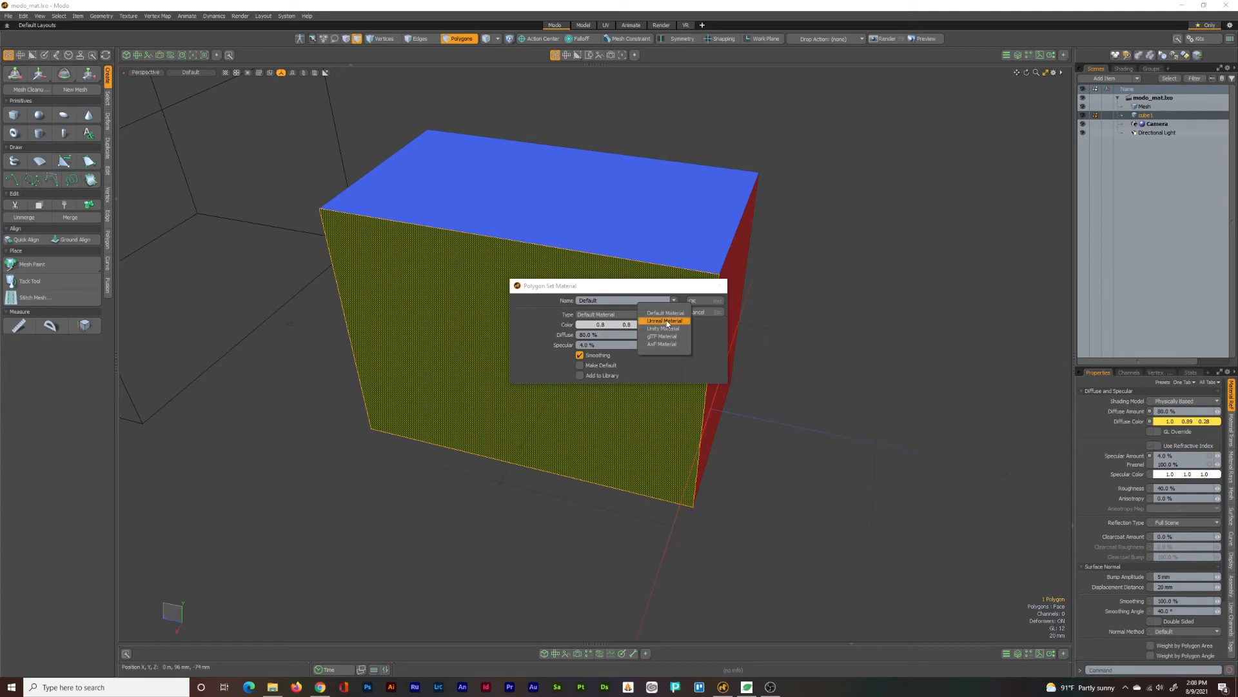
left_click(707, 301)
left_click(705, 312)
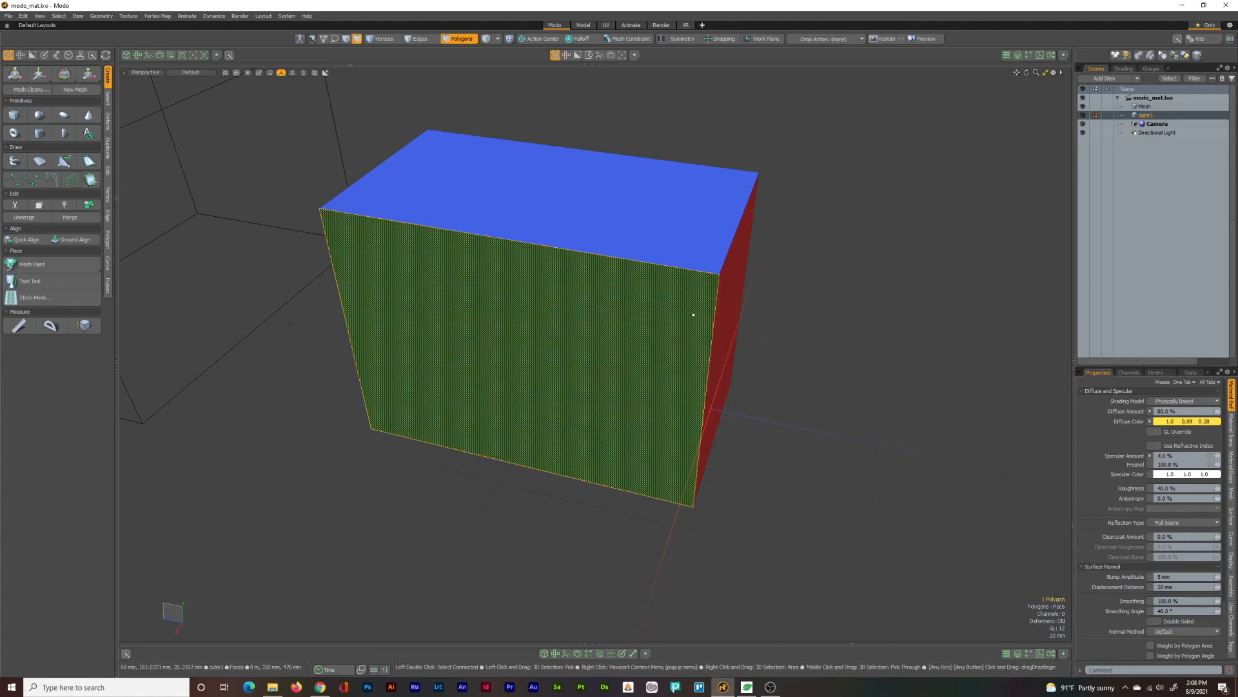